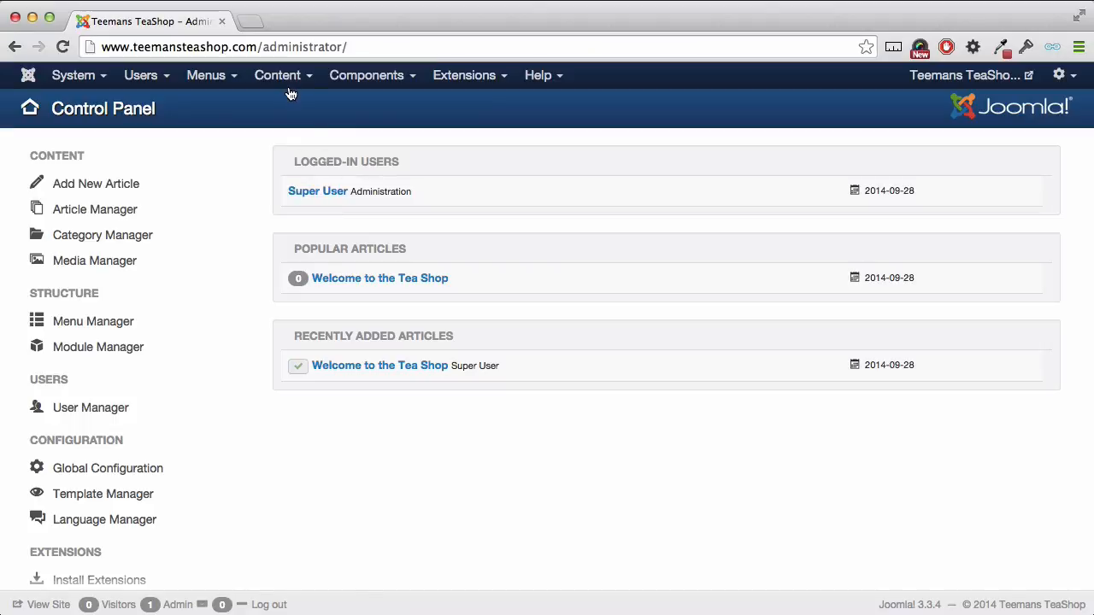
- Create a new article titled "About Us", leaving its alias empty
left_click(288, 85)
left_click(289, 105)
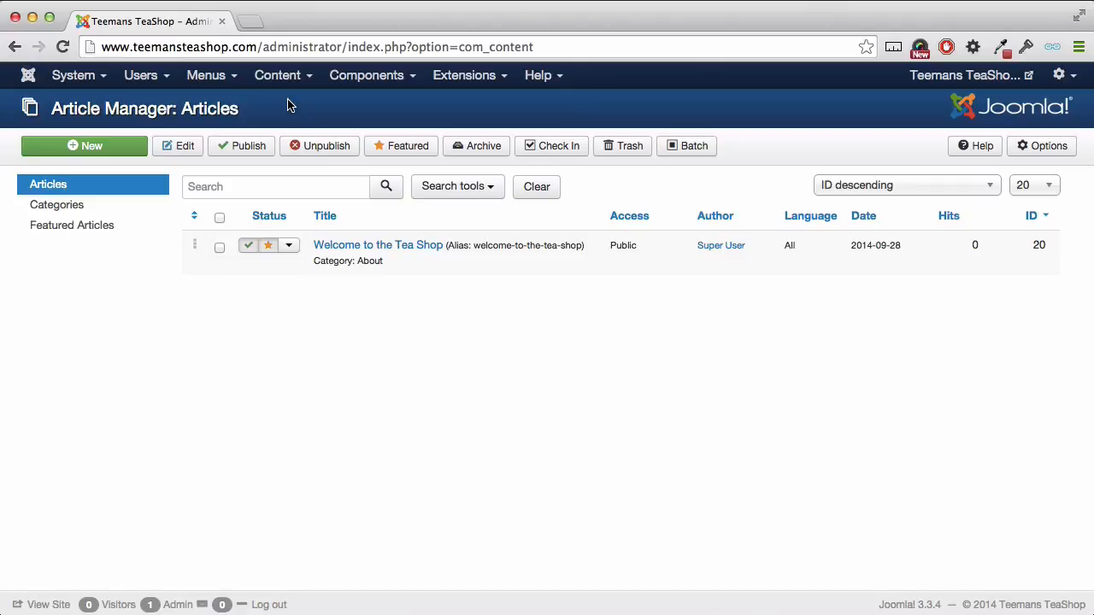
left_click(120, 149)
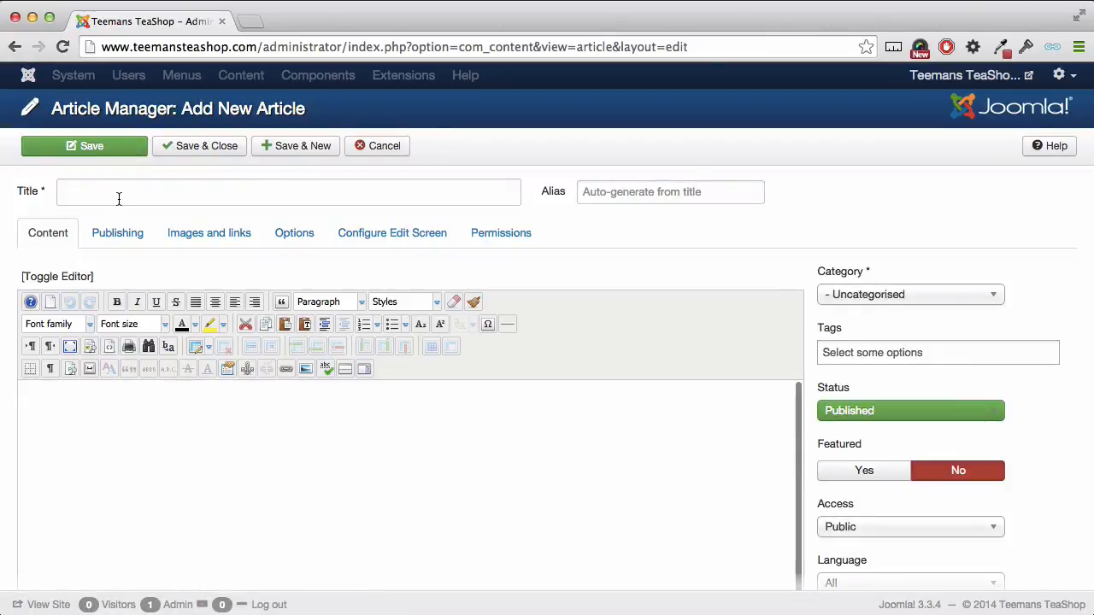
left_click(119, 197)
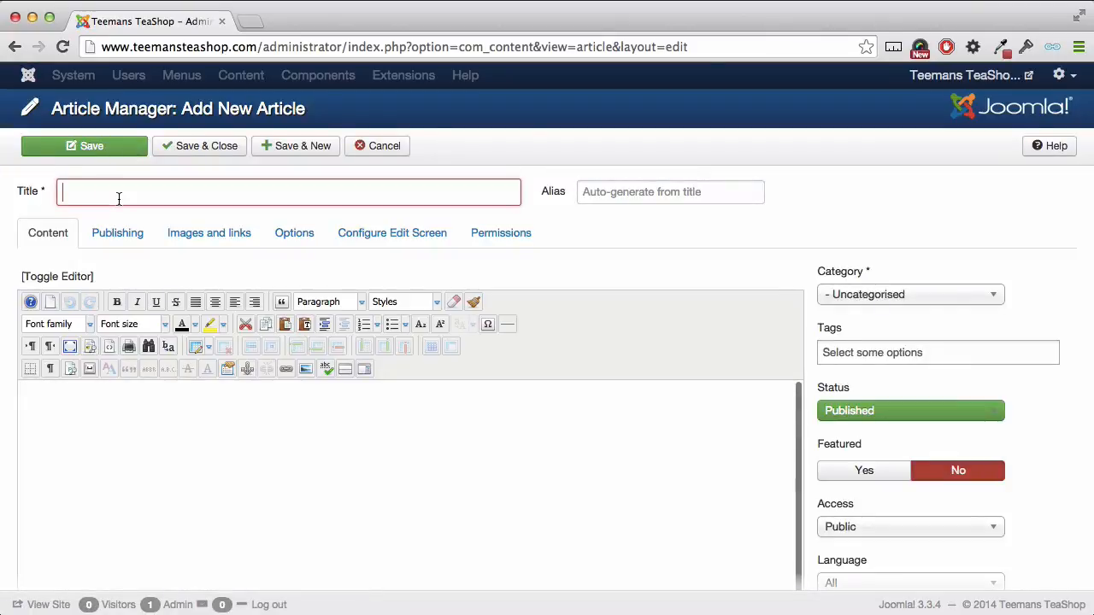
type("About Us")
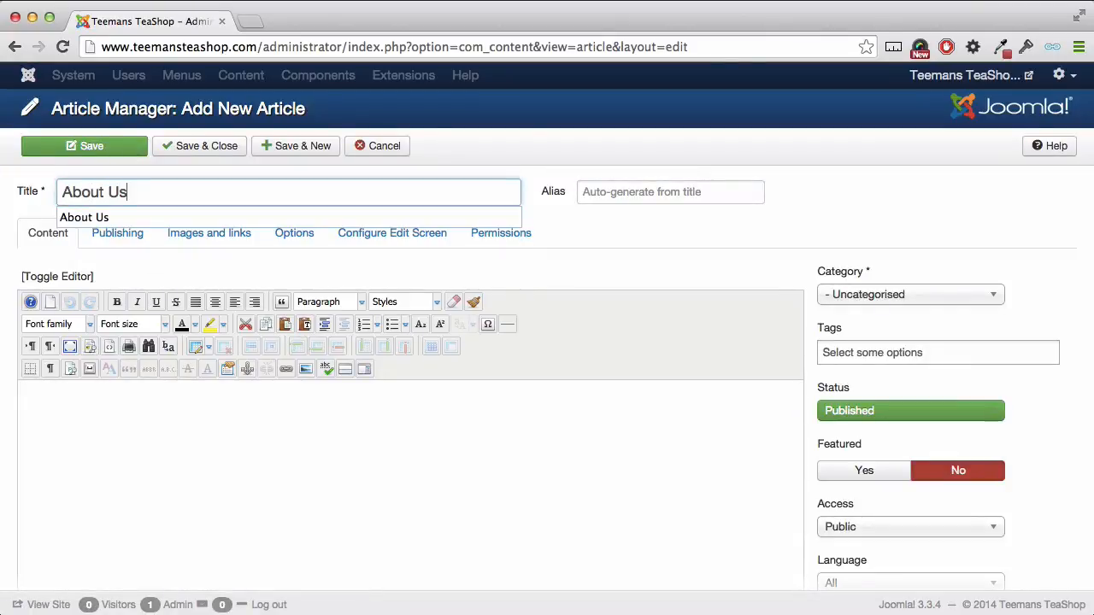
left_click(670, 191)
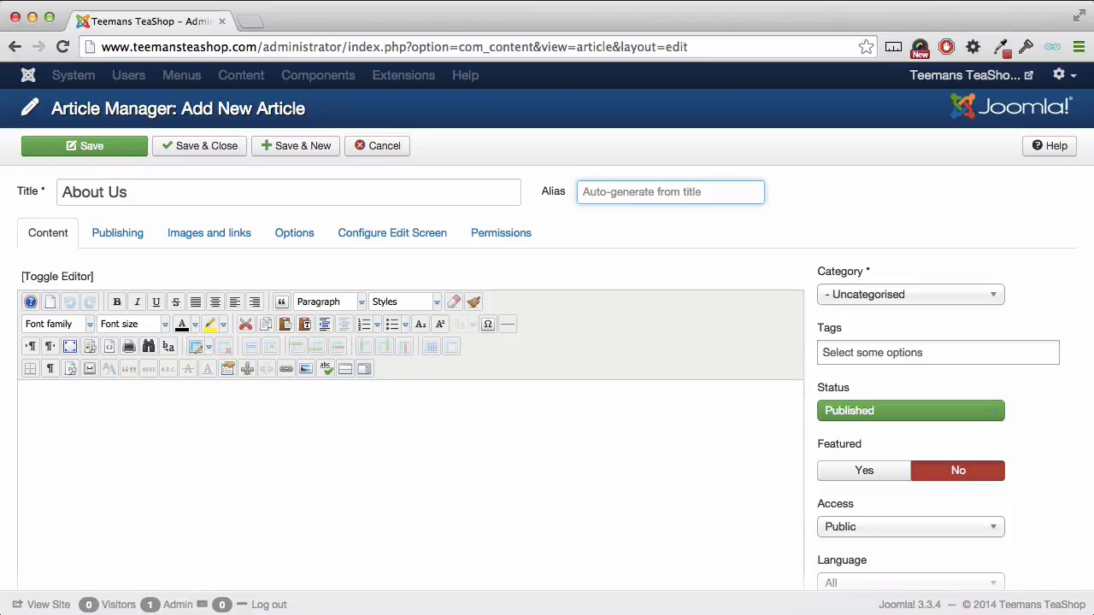
- Assign the article to the About category and fill its body with three placeholder paragraphs beginning "Pellentesque habitant morbi tristique senectus"
left_click(853, 282)
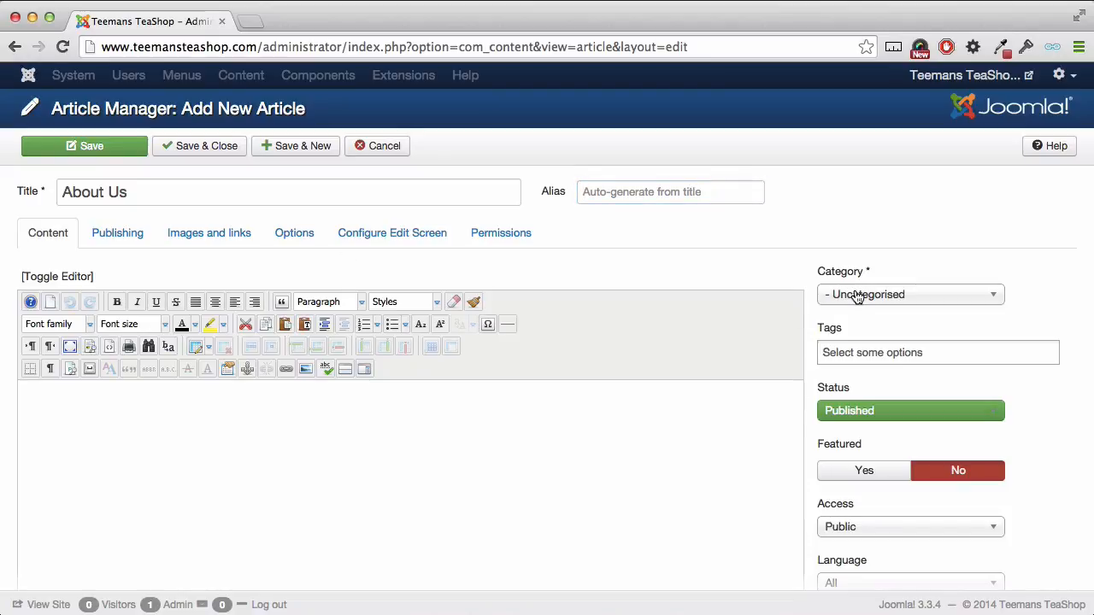
left_click(857, 296)
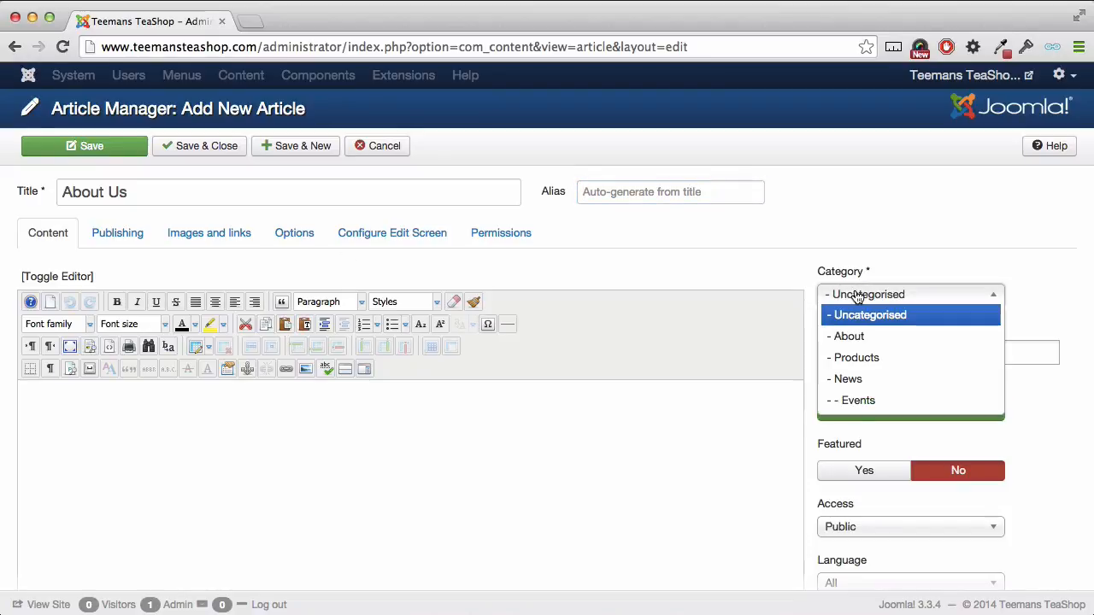
left_click(857, 337)
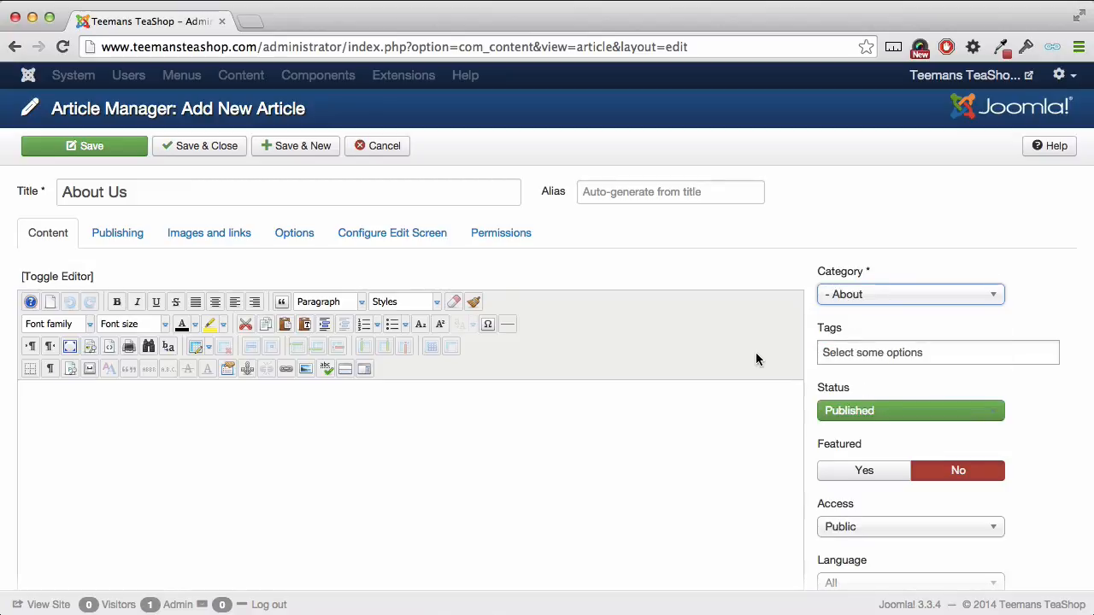
left_click(713, 413)
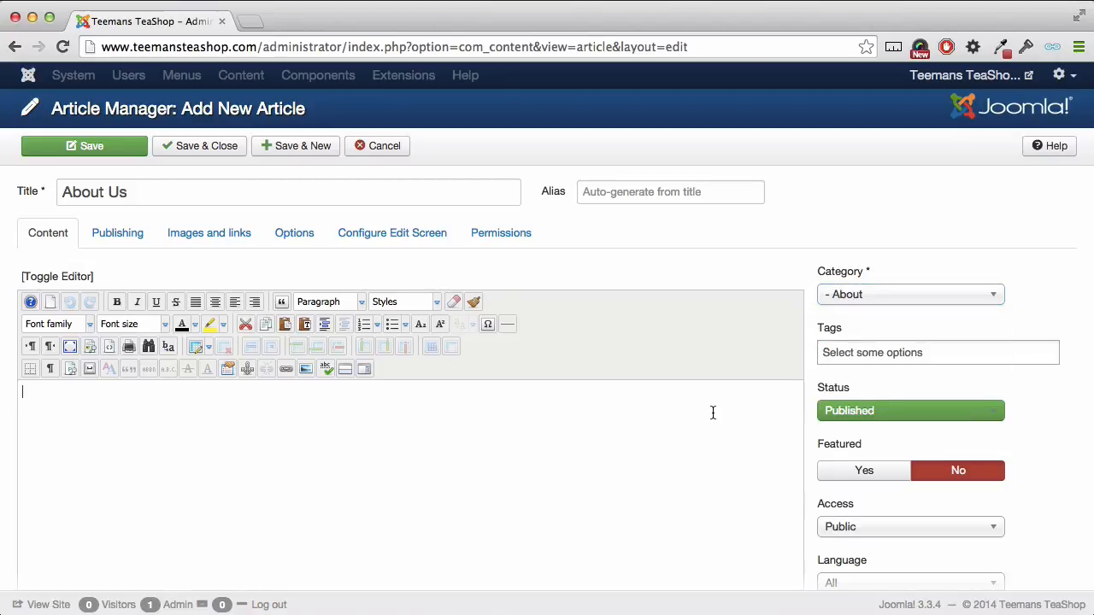
type("Pellentesque habitant morbi tristique senectus et netus et malesuada fames ac turpis egestas. Vestibulum tortor quam, feugiat vitae, ultricies eget, tempor sit amet, ante. Donec eu libero sit amet quam egestas semper. Aenean ultricies mi vitae est. Mauris placerat eleifend leo. Quisque sit amet est et sapien ullamcorper pharetra. Vestibulum erat wisi, condimentum sed, commodo vitae, ornare sit amet, wisi. Aenean fermentum, elit eget tincidunt condimentum, eros ipsum rutrum orci. Sagittis tempus lacus enim ac dui. Donec non enim in turpis pulvinar facilisis. Ut felis. Praesent dapibus, neque id cursus faucibus, tortor neque egestas augue, eu vulputate magna eros eu erat. Aliquam erat volutpat. Nam dui mi, tincidunt quis, accumsan porttitor, facilisis luctus, metus.")
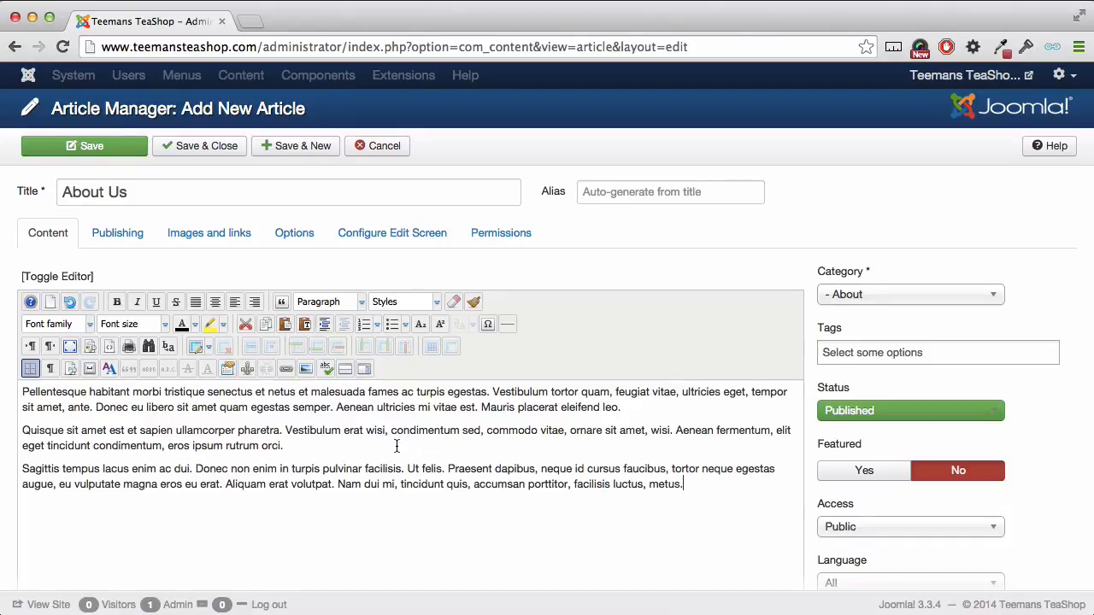
- Start a hyperlink on the words "condimentum sed" in the article's second paragraph, ready for its URL
left_click_drag(390, 431, 480, 434)
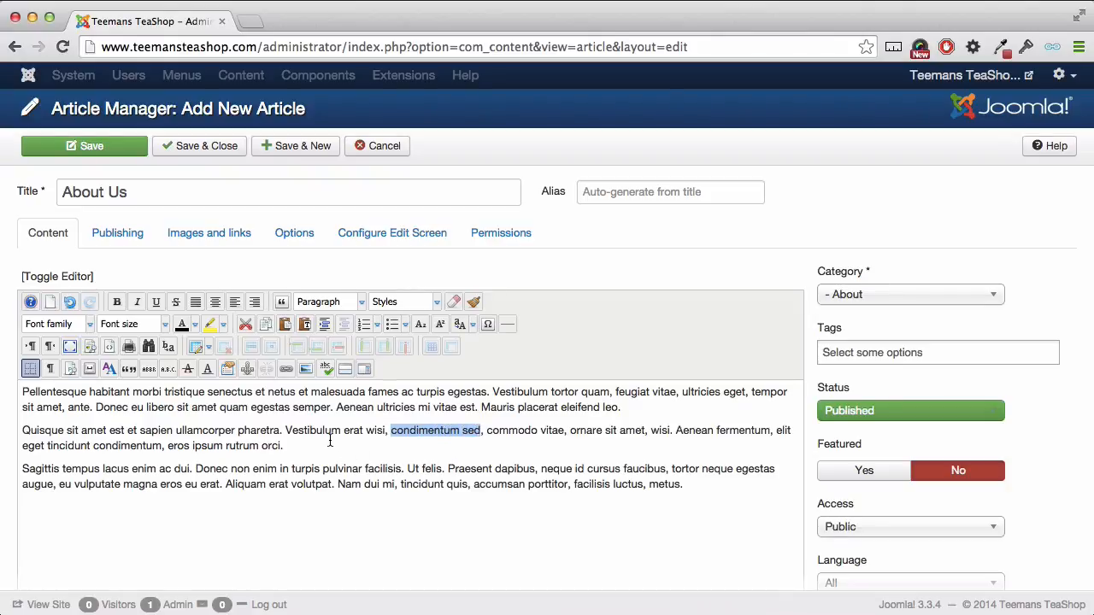
left_click(286, 370)
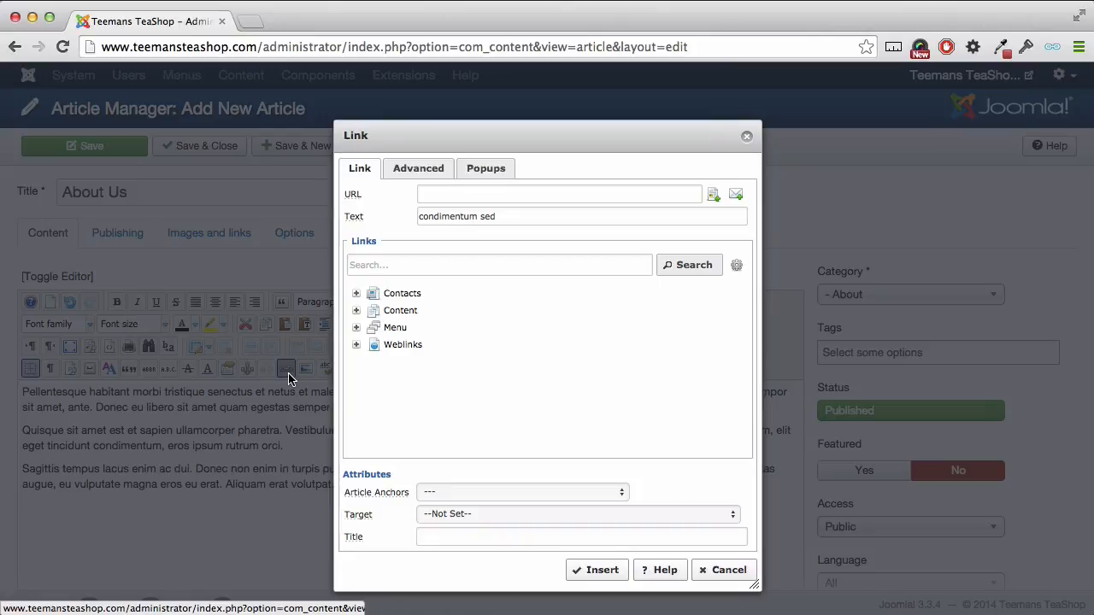
left_click(511, 197)
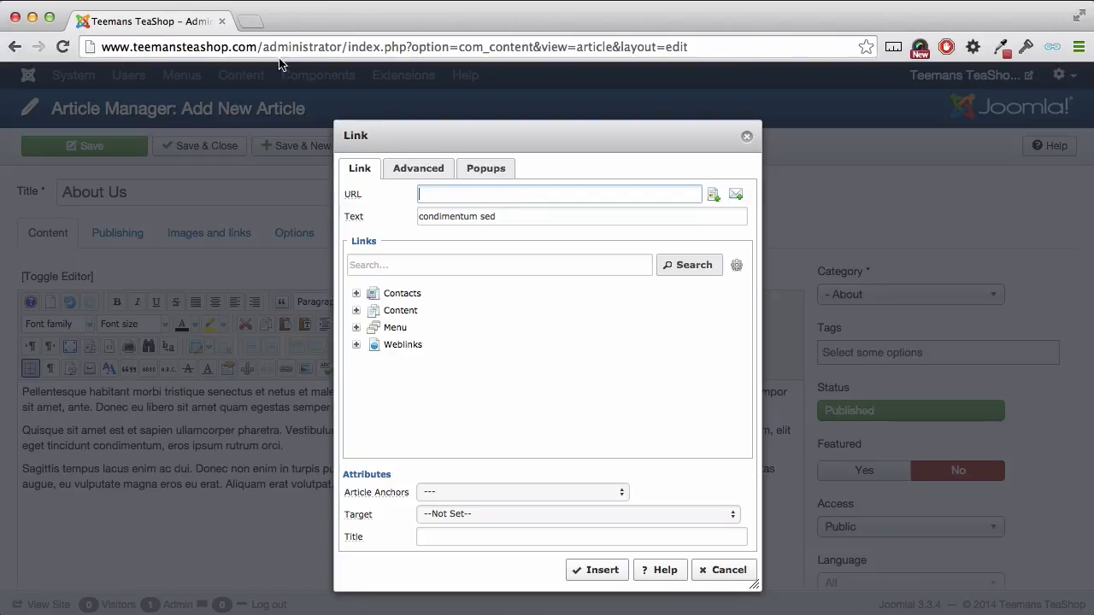
- Open the page tea.co.uk/history-of-tea in a new browser tab
left_click(257, 28)
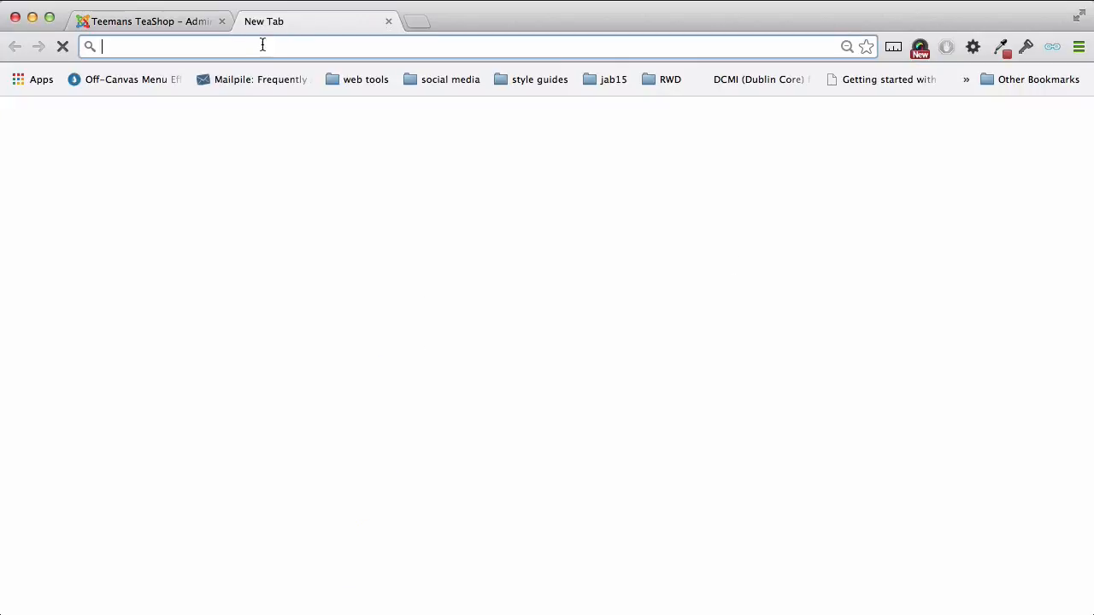
type("tea")
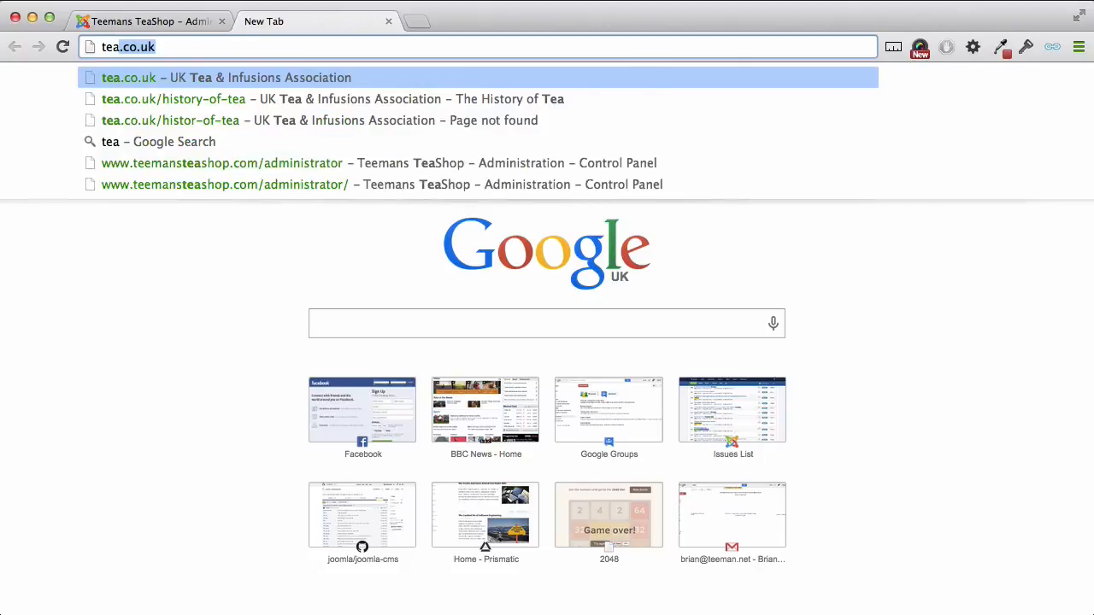
key("Down")
key("Return")
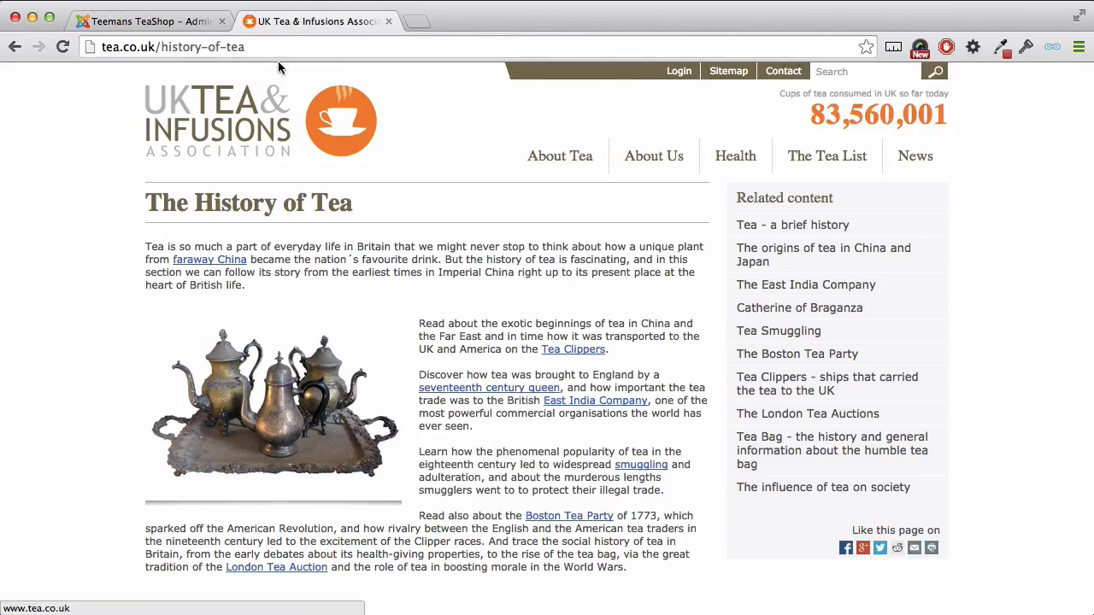
left_click_drag(269, 49, 102, 47)
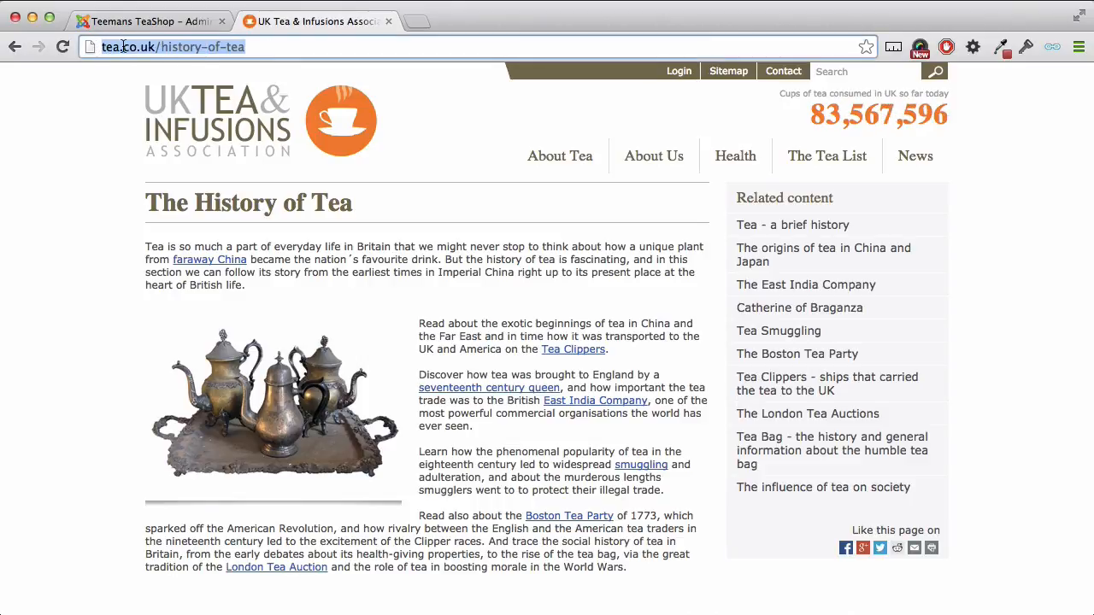
left_click(120, 47)
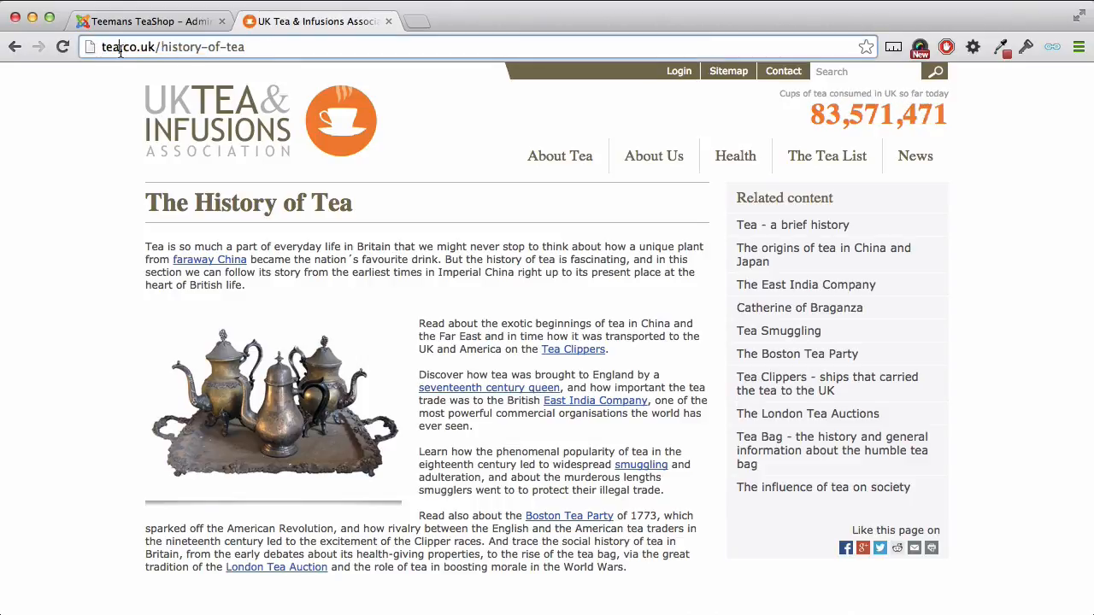
triple_click(120, 47)
right_click(121, 48)
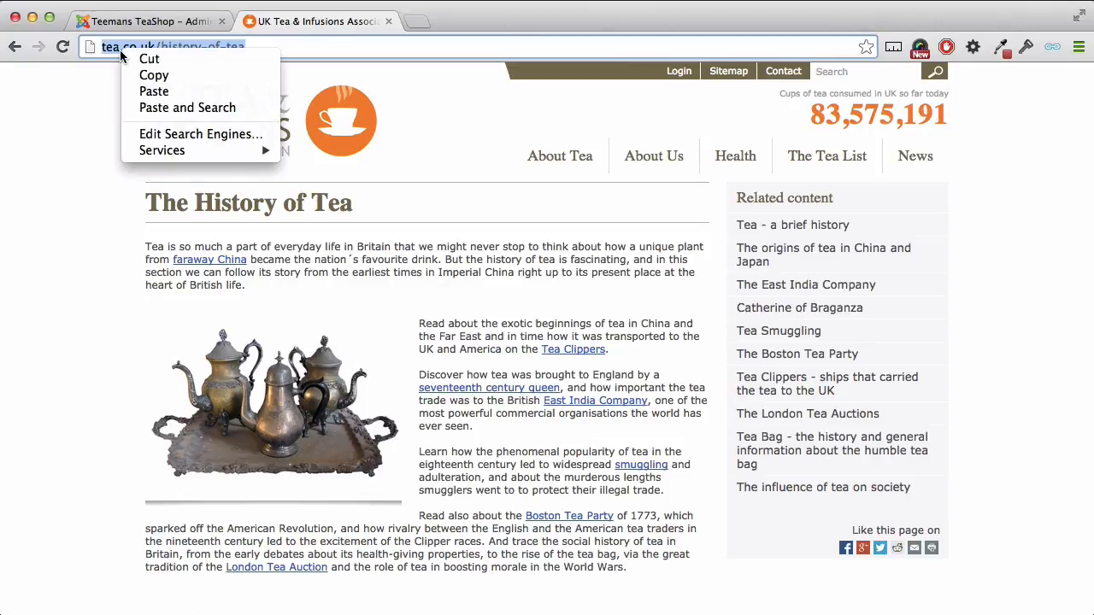
left_click(134, 76)
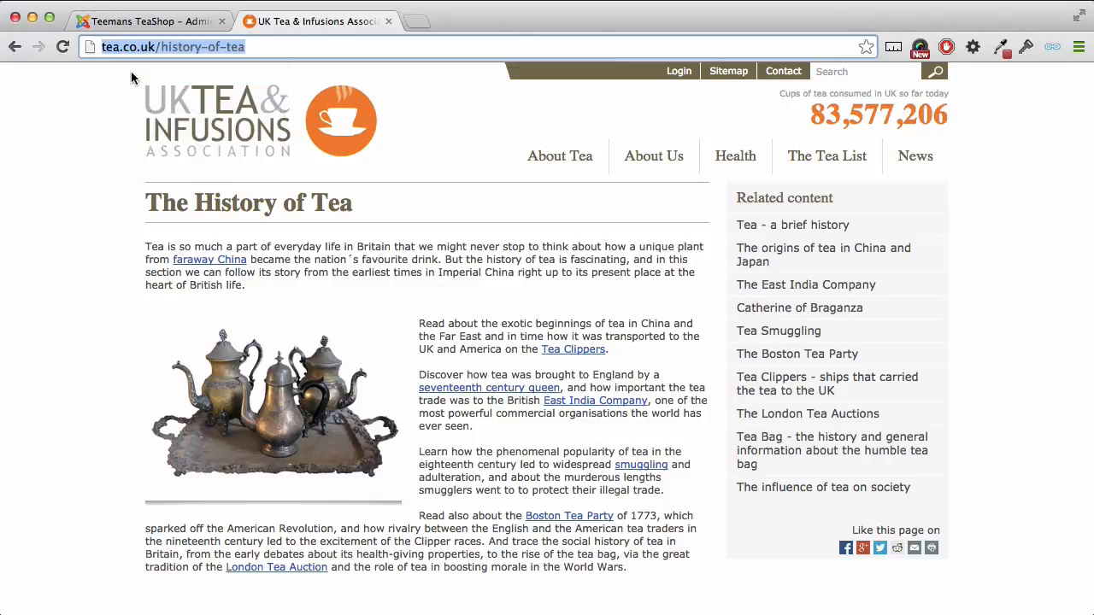
left_click(388, 22)
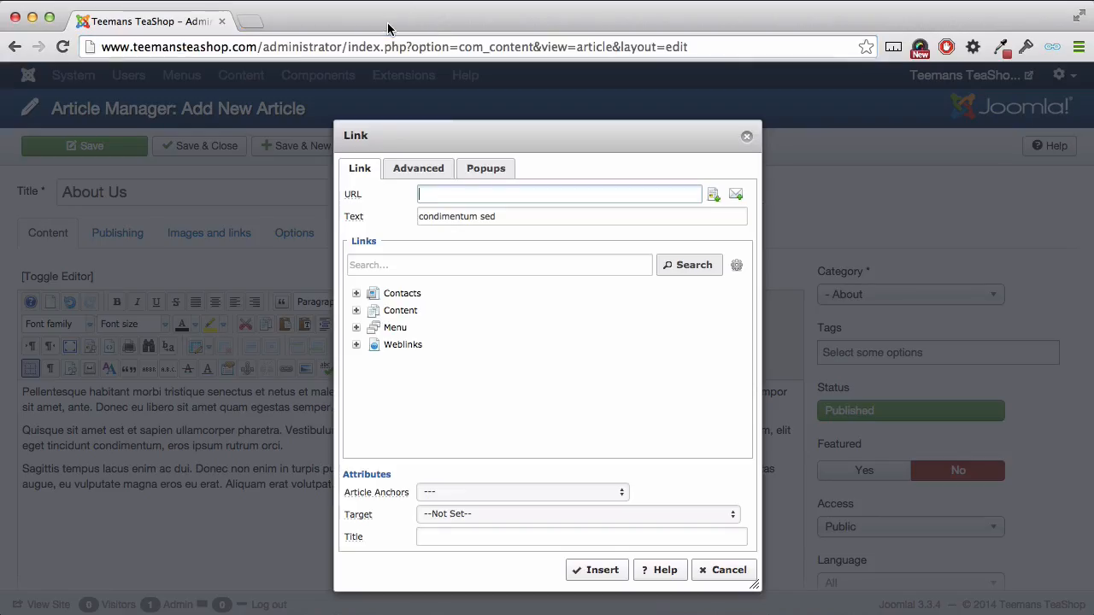
right_click(461, 196)
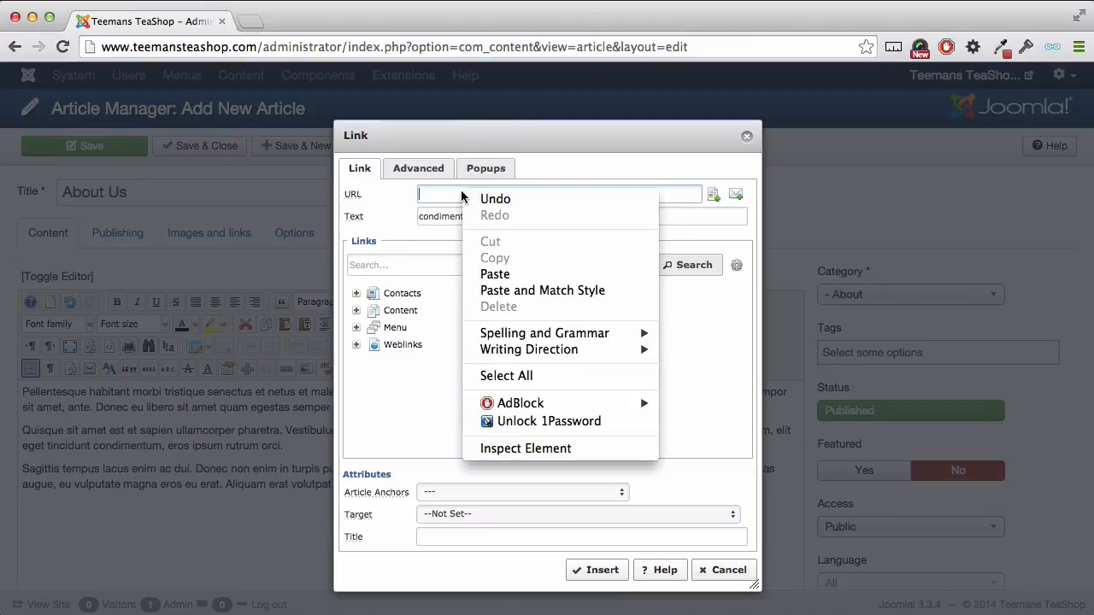
left_click(485, 274)
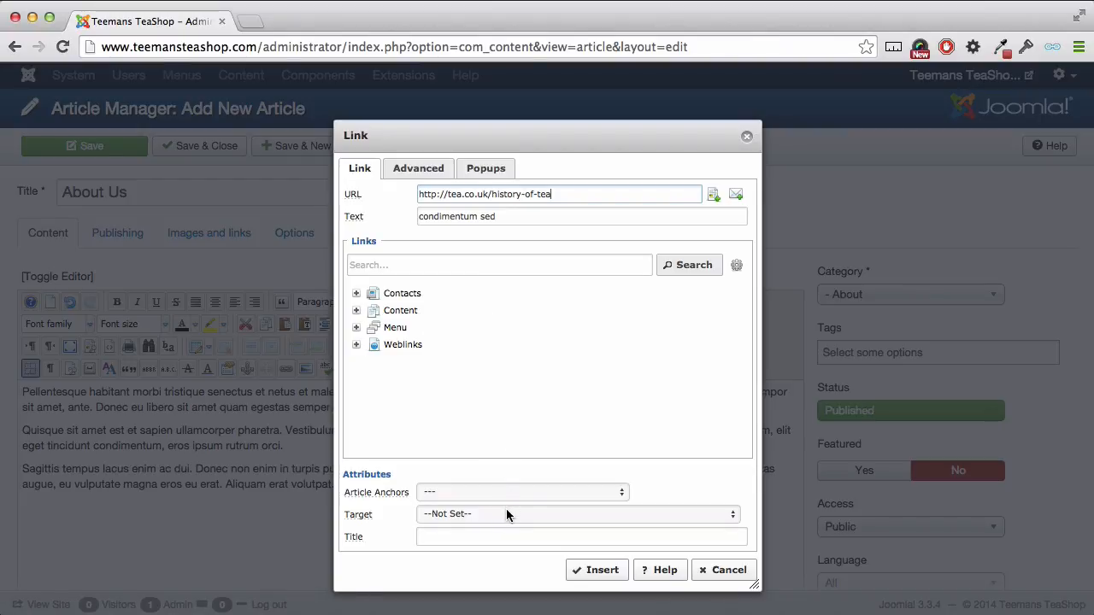
- Insert the link with its target set to "Open in new window", and save and close the About Us article
mouse_move(365, 515)
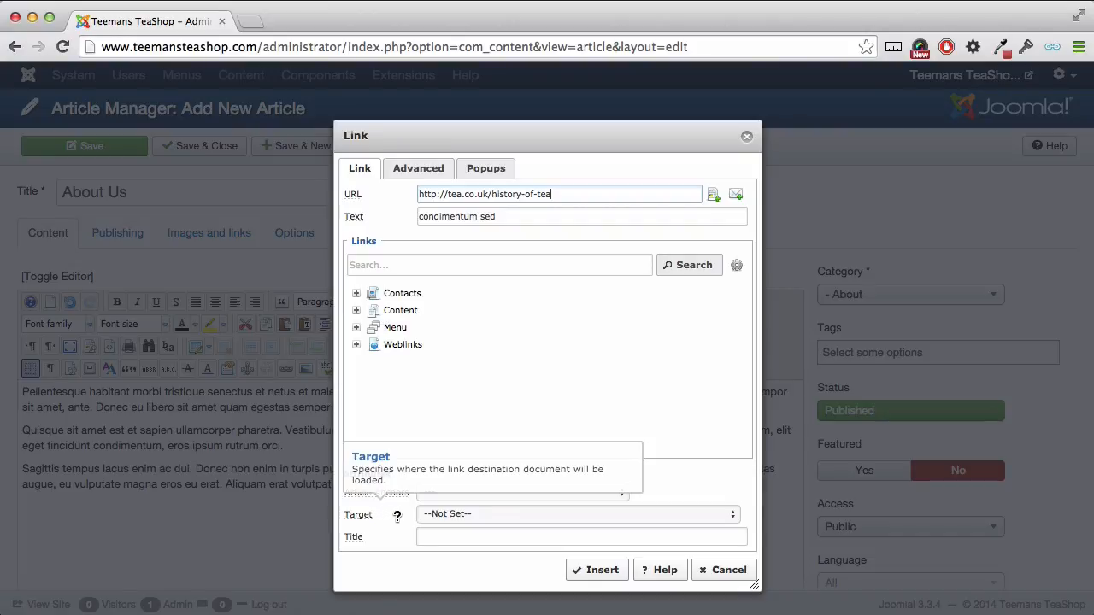
left_click(478, 513)
left_click(478, 512)
left_click(478, 514)
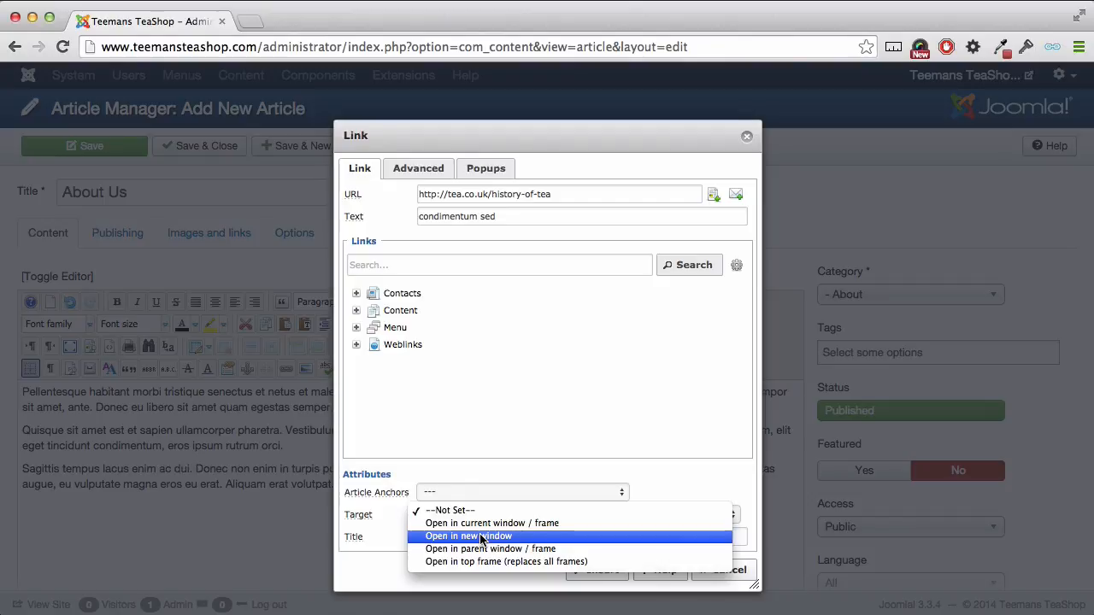
left_click(480, 536)
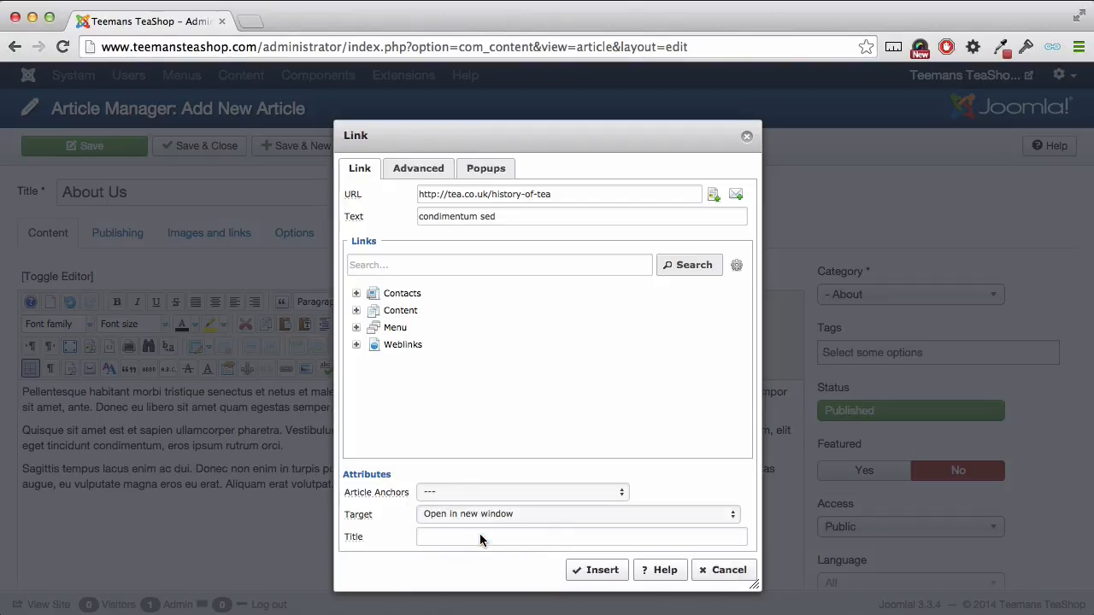
left_click(581, 569)
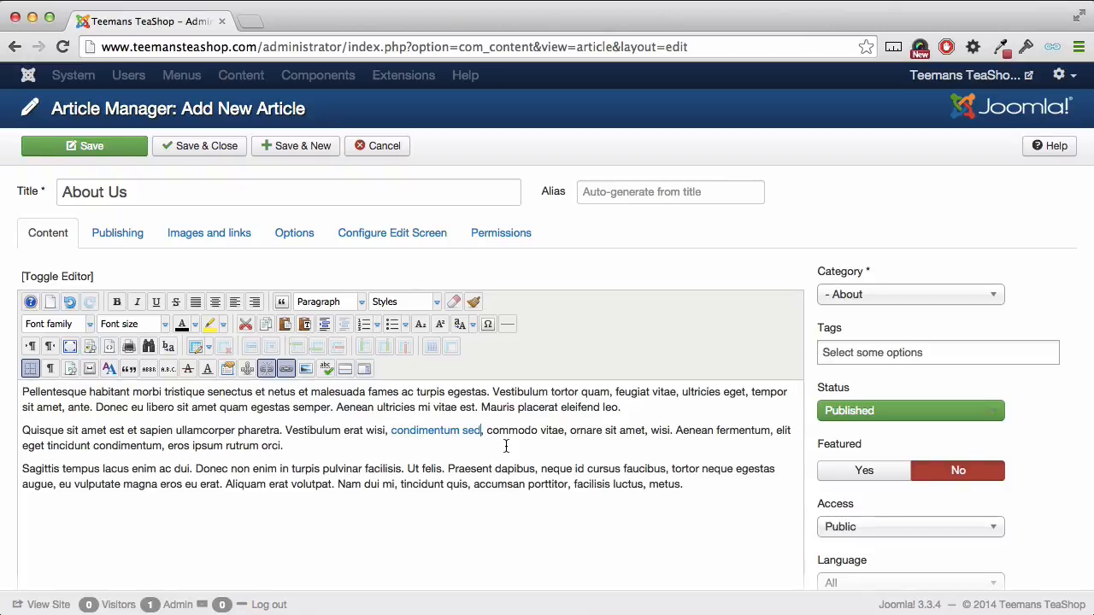
left_click(183, 159)
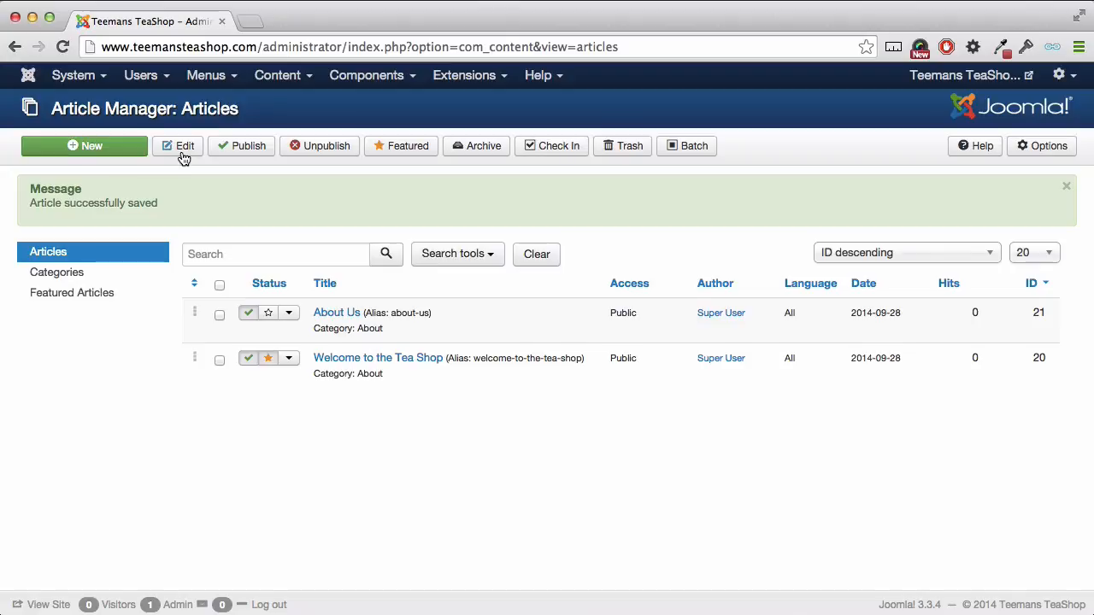
- Create a new Main Menu item titled "About Us", leaving its alias empty
left_click(209, 81)
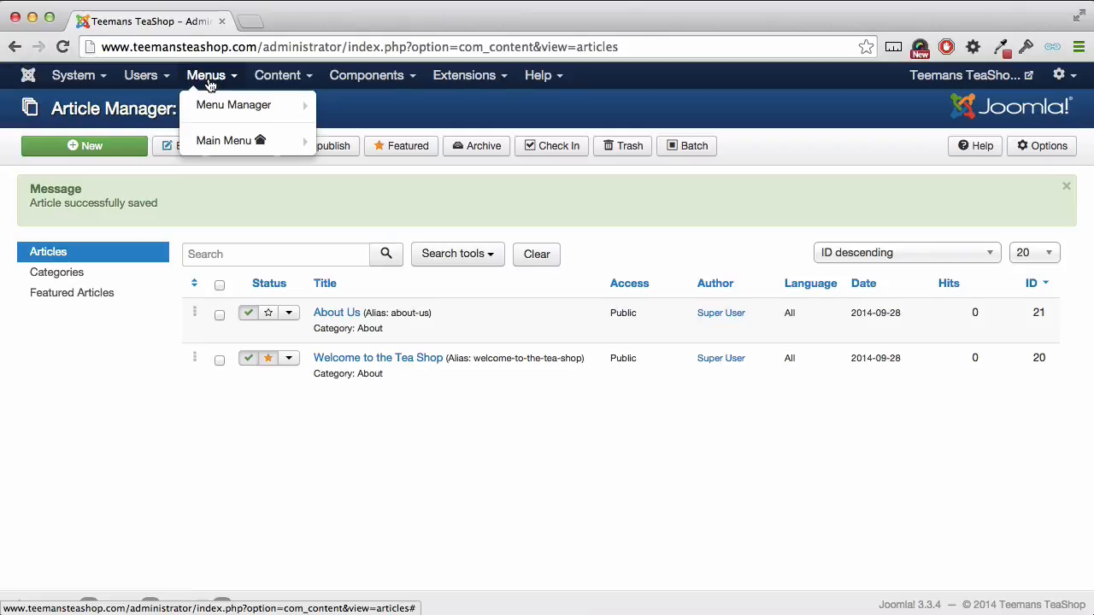
left_click(215, 142)
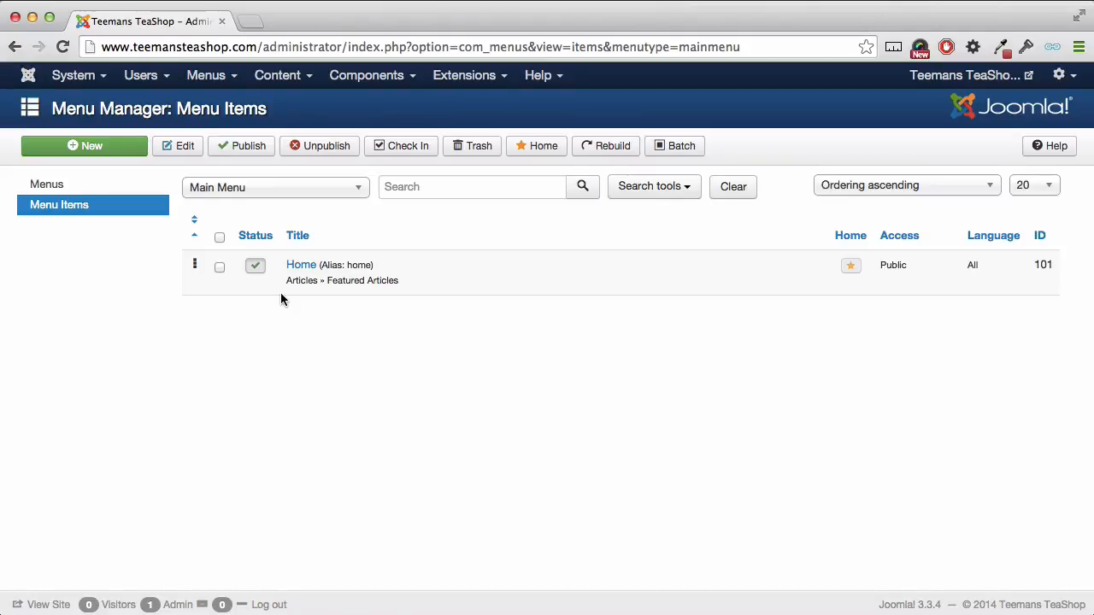
left_click(116, 152)
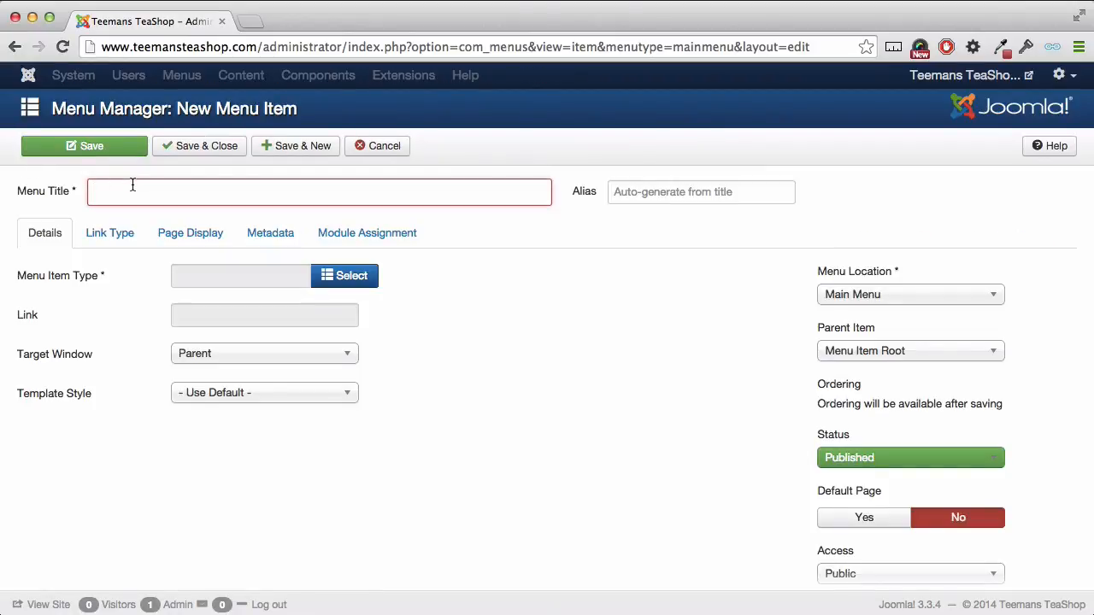
type("About Us")
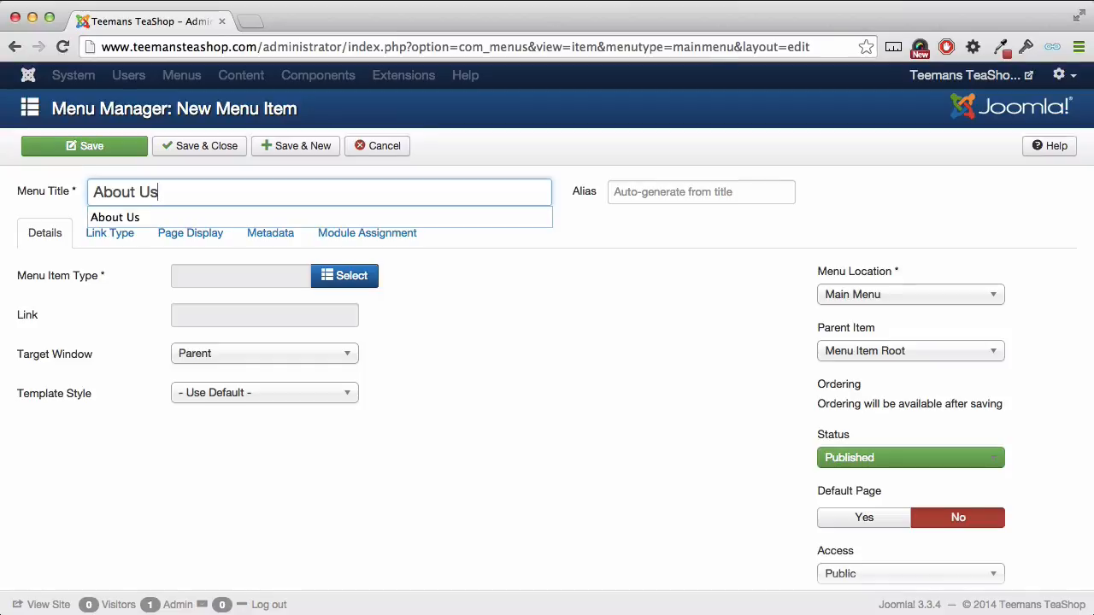
left_click(629, 201)
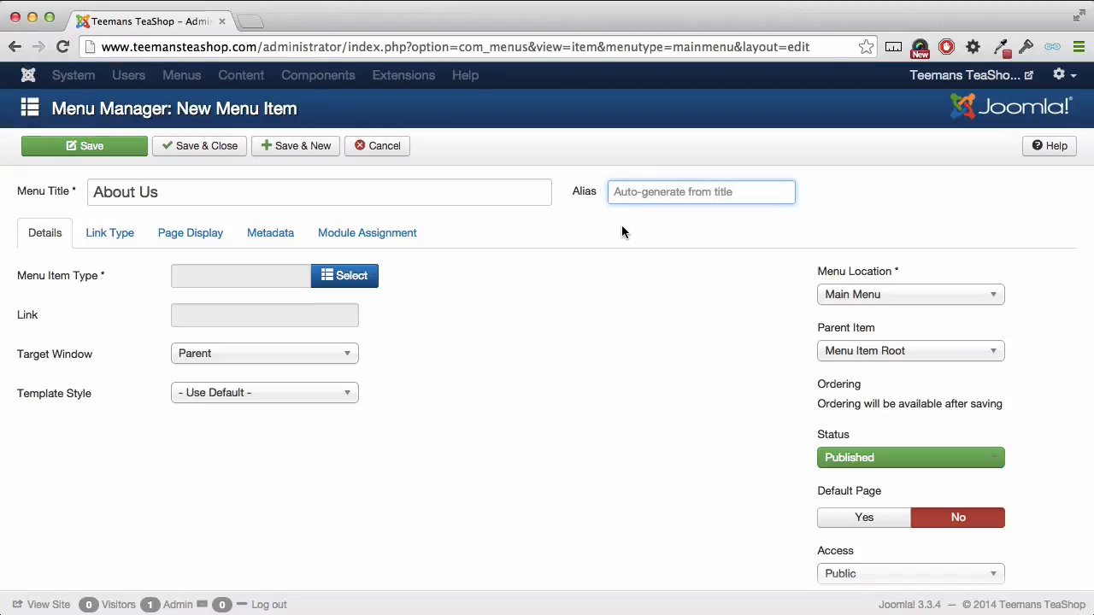
- Set the new menu item's type to Single Article from the Articles group
left_click(364, 277)
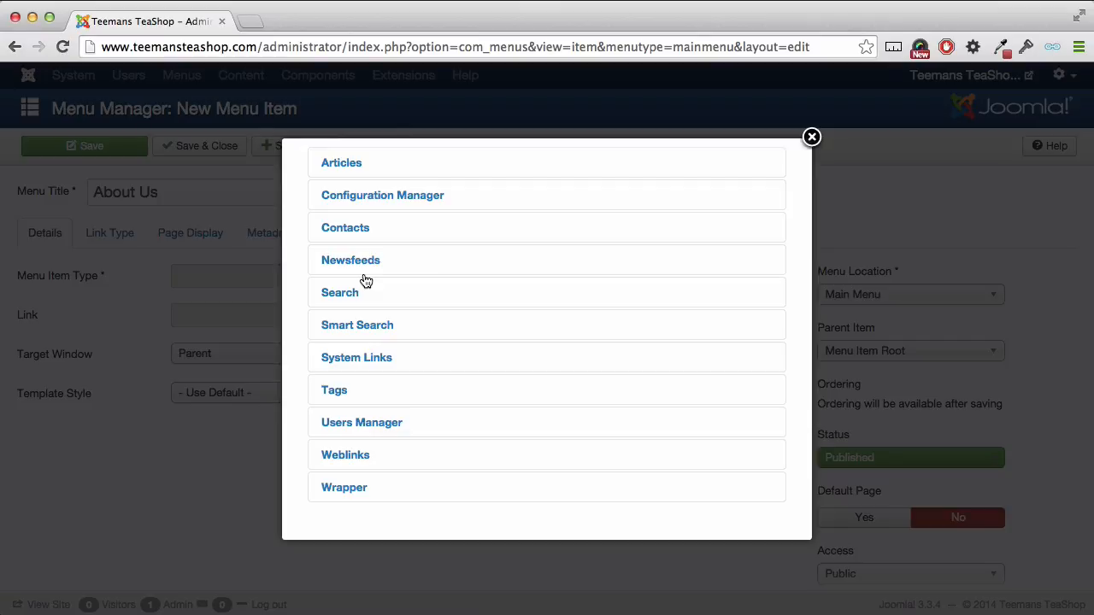
left_click(351, 170)
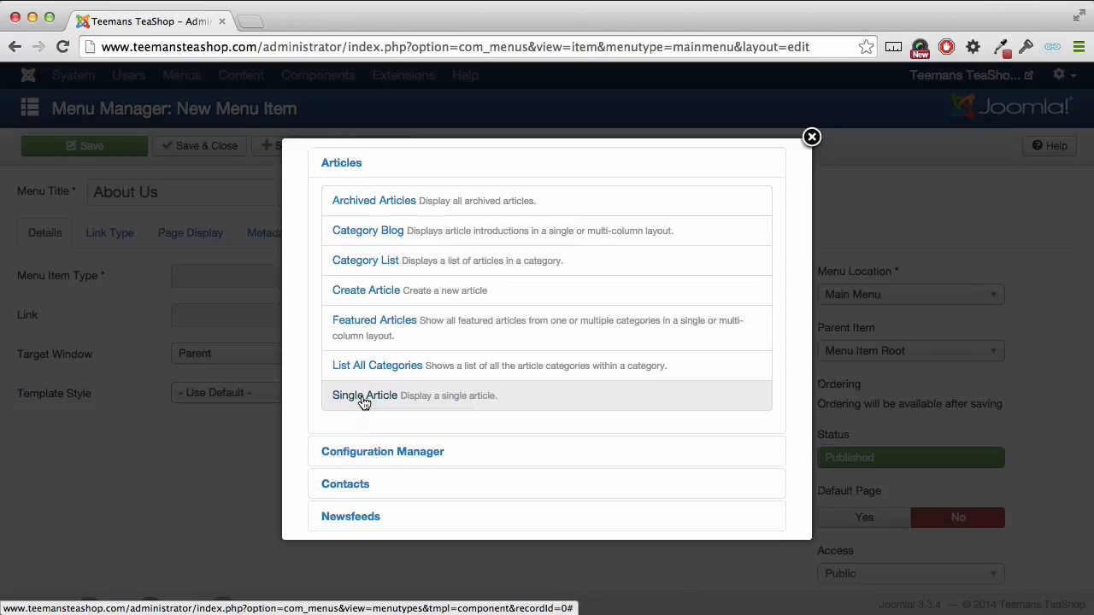
left_click(363, 398)
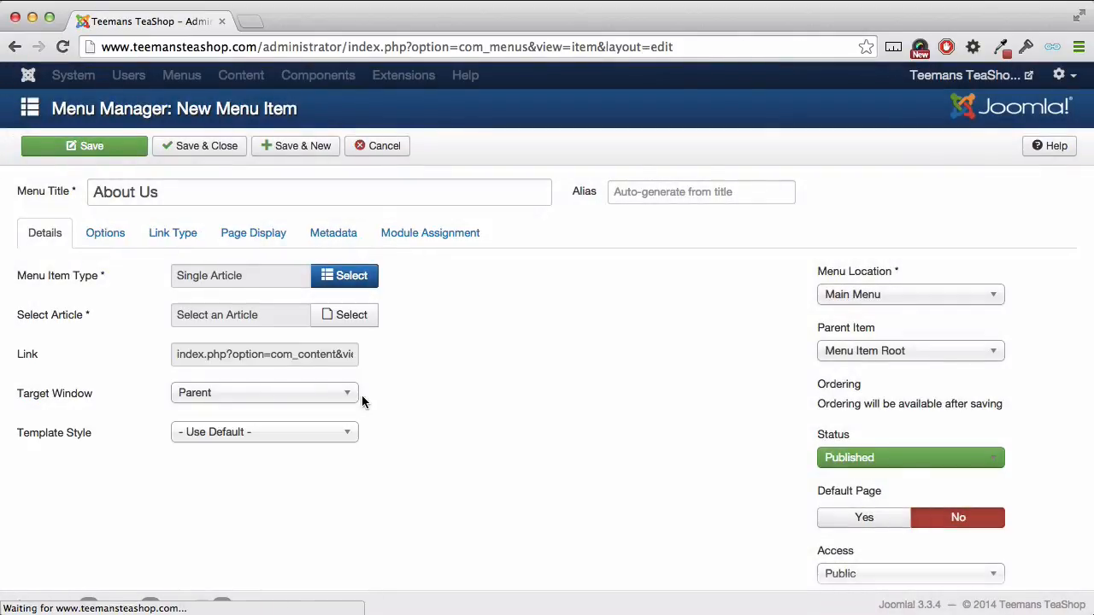
- Assign the About Us article to the menu item, and save and close the item
left_click(351, 315)
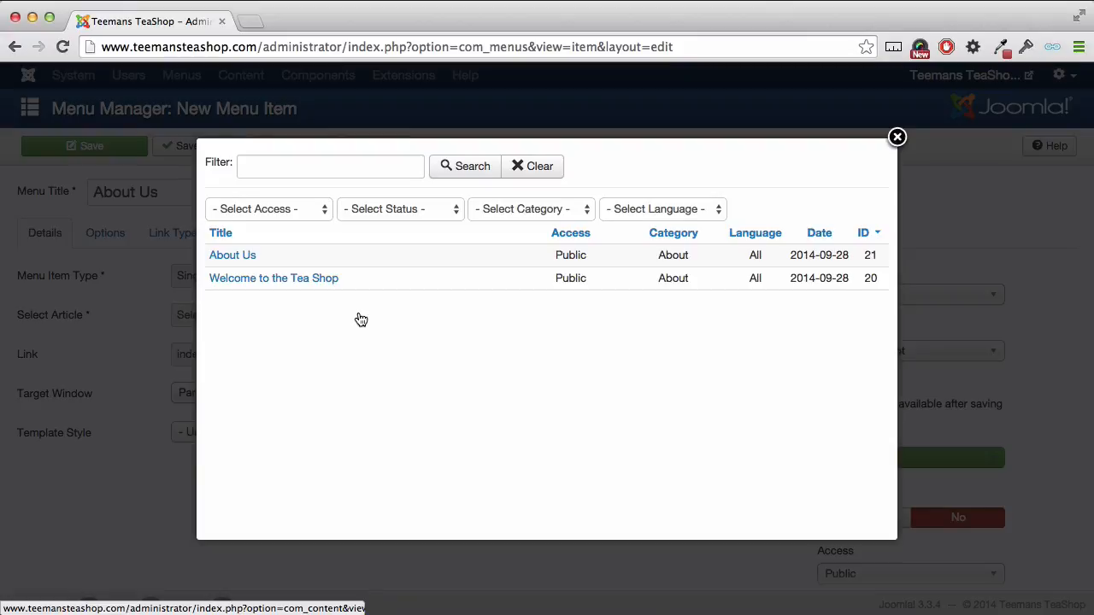
left_click(234, 258)
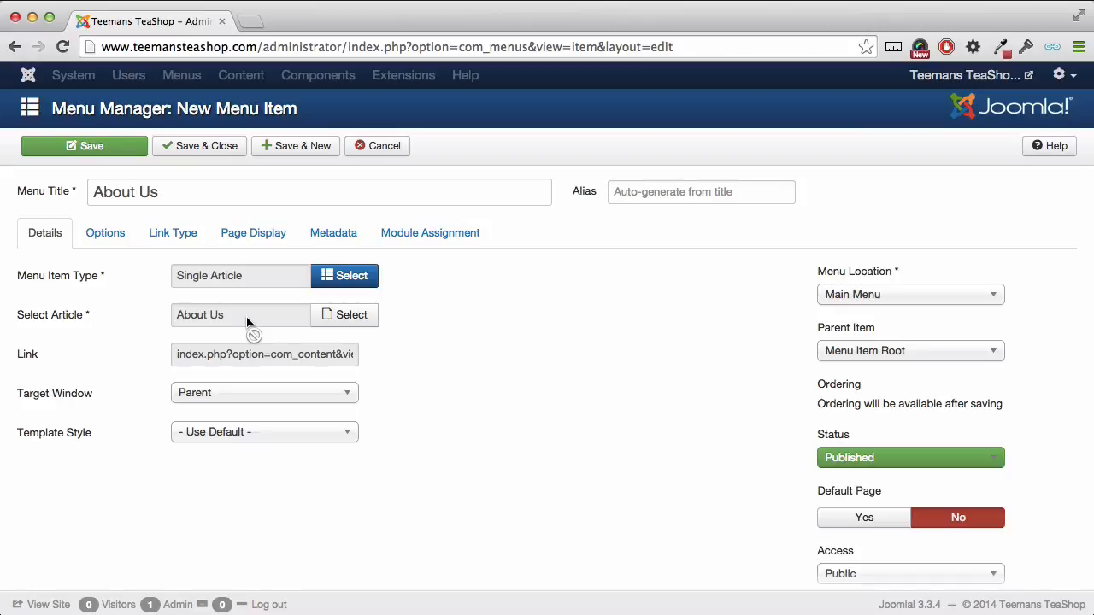
left_click(223, 147)
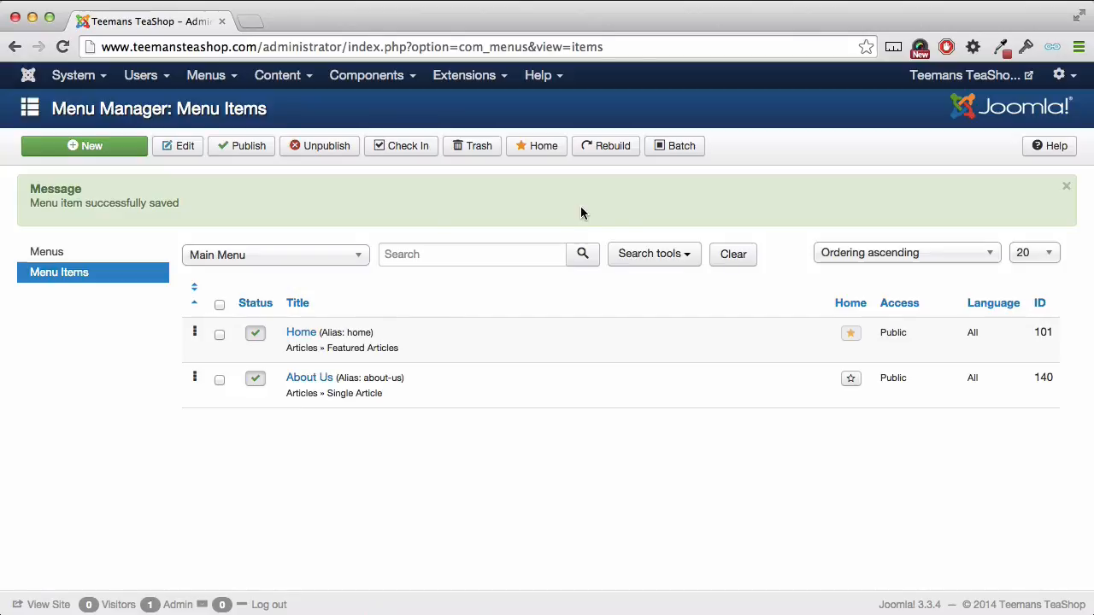
- Check the About Us menu item and its "condimentum sed" link on the live site, closing the linked page after viewing it
left_click(961, 79)
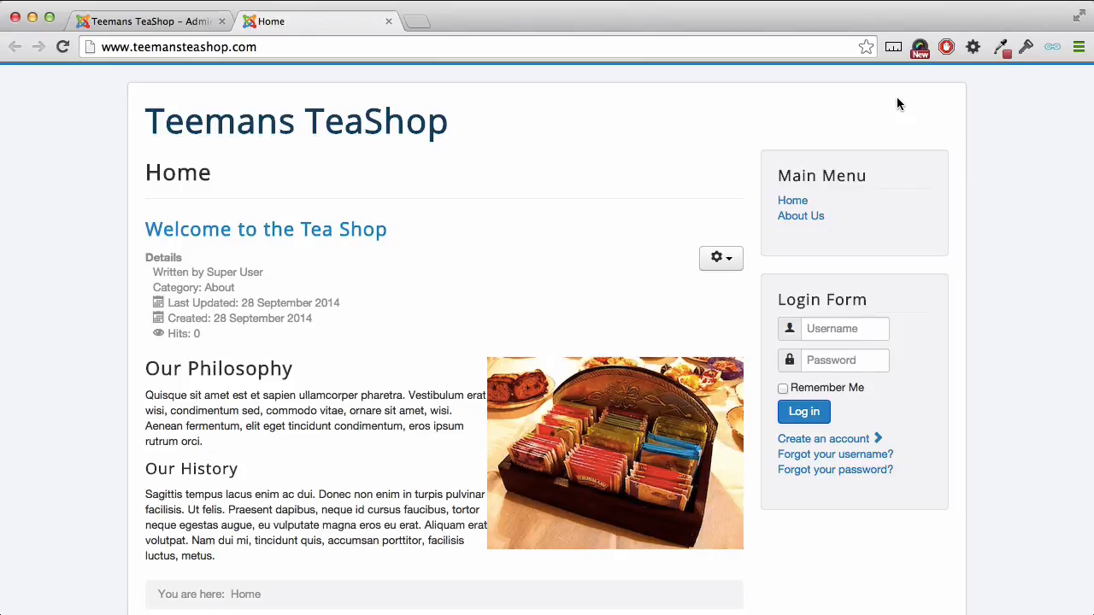
left_click(840, 219)
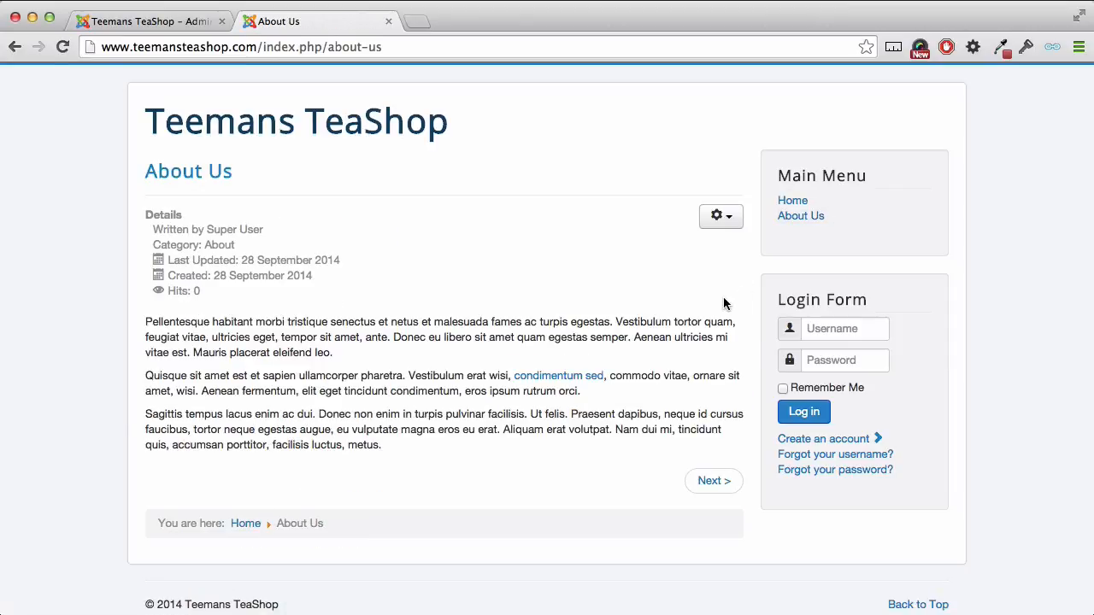
left_click(578, 378)
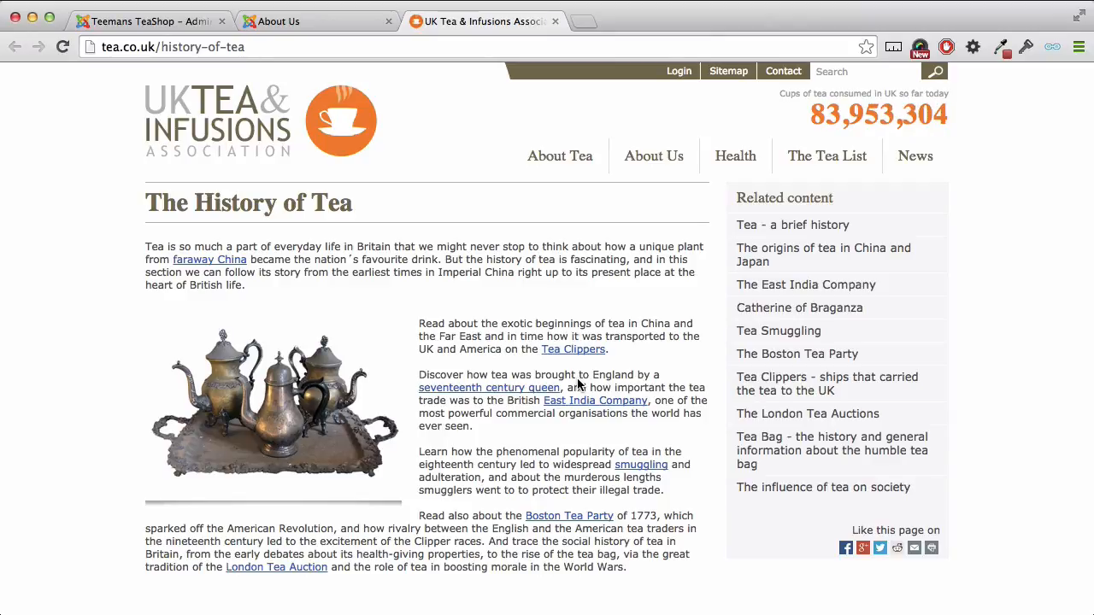
left_click(556, 24)
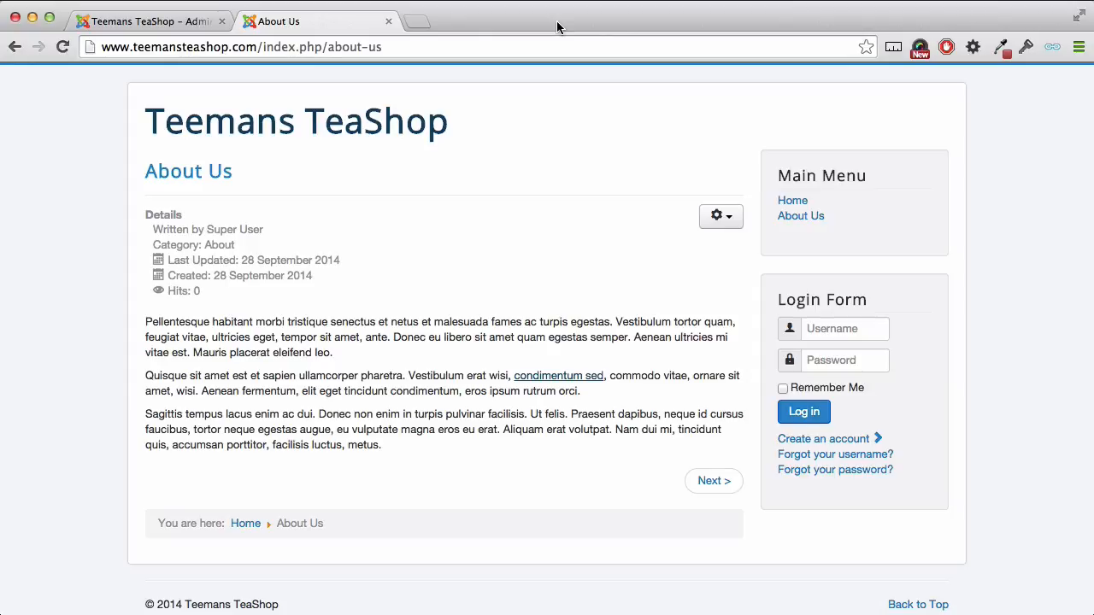